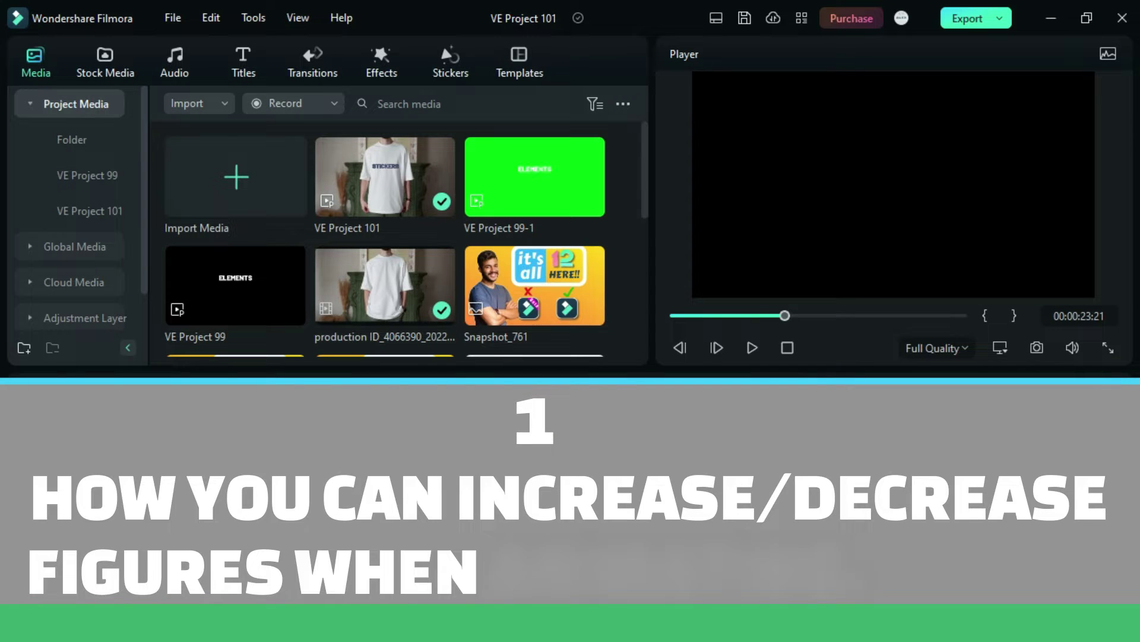
Step: Keyframe the businessman's Position X from -455.98 at 00:00:25:13 to 635 at 00:00:26:02
left_click(571, 425)
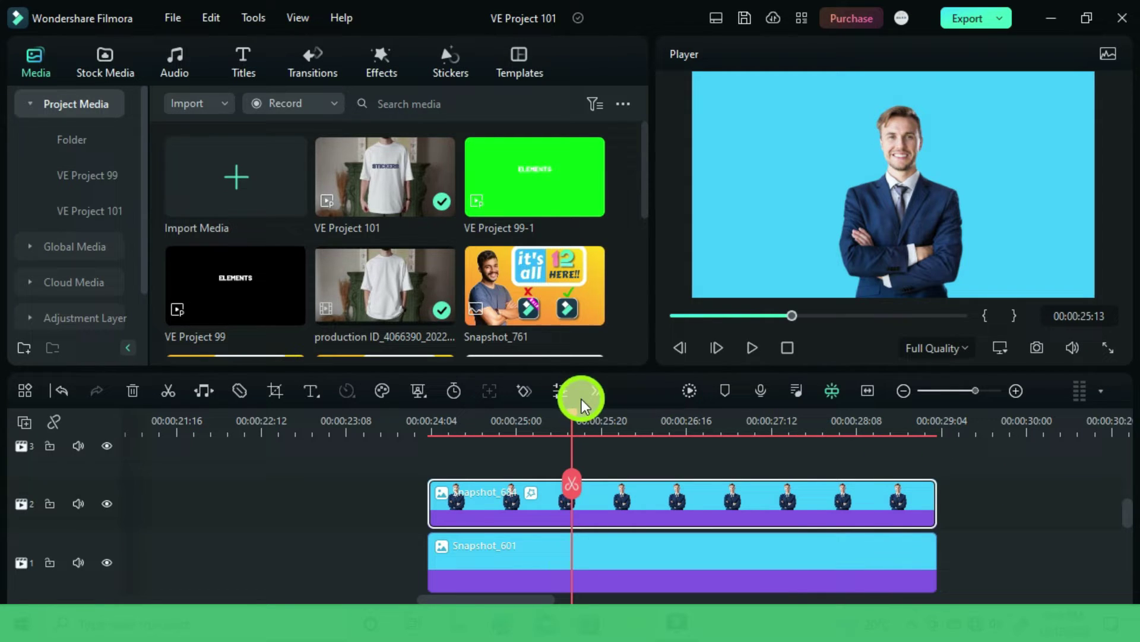
double_click(623, 491)
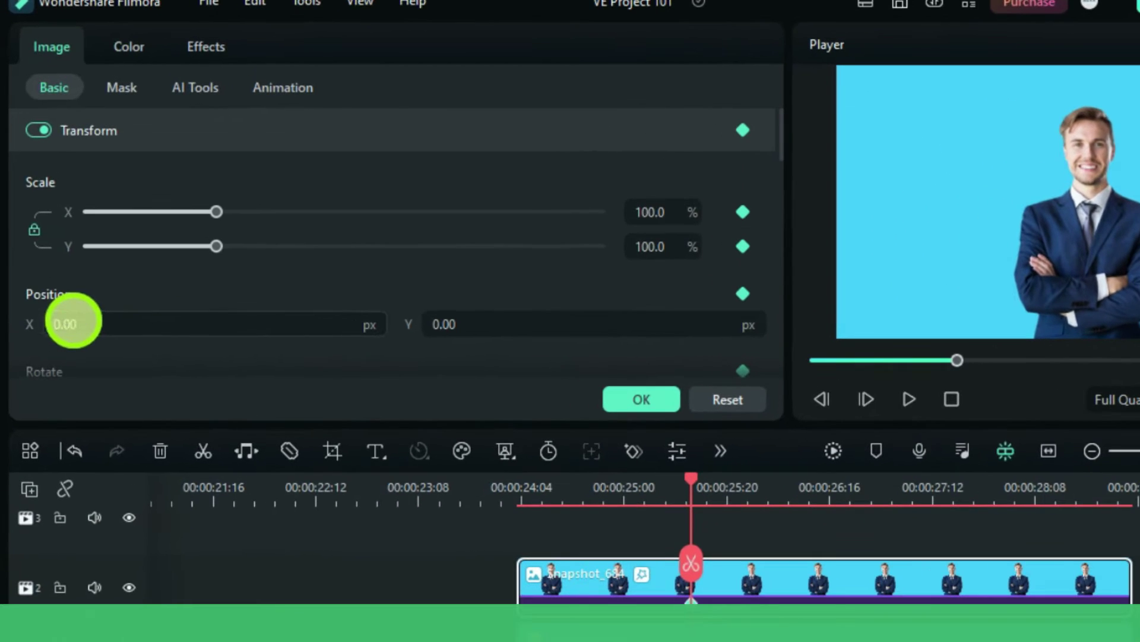
left_click(119, 284)
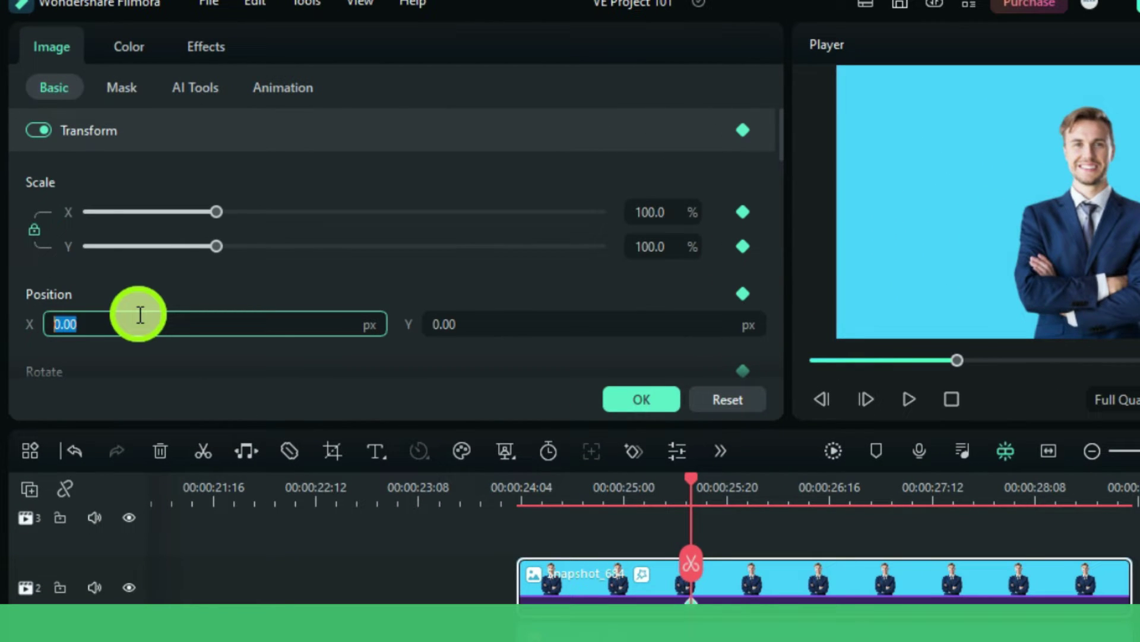
type("-455.98")
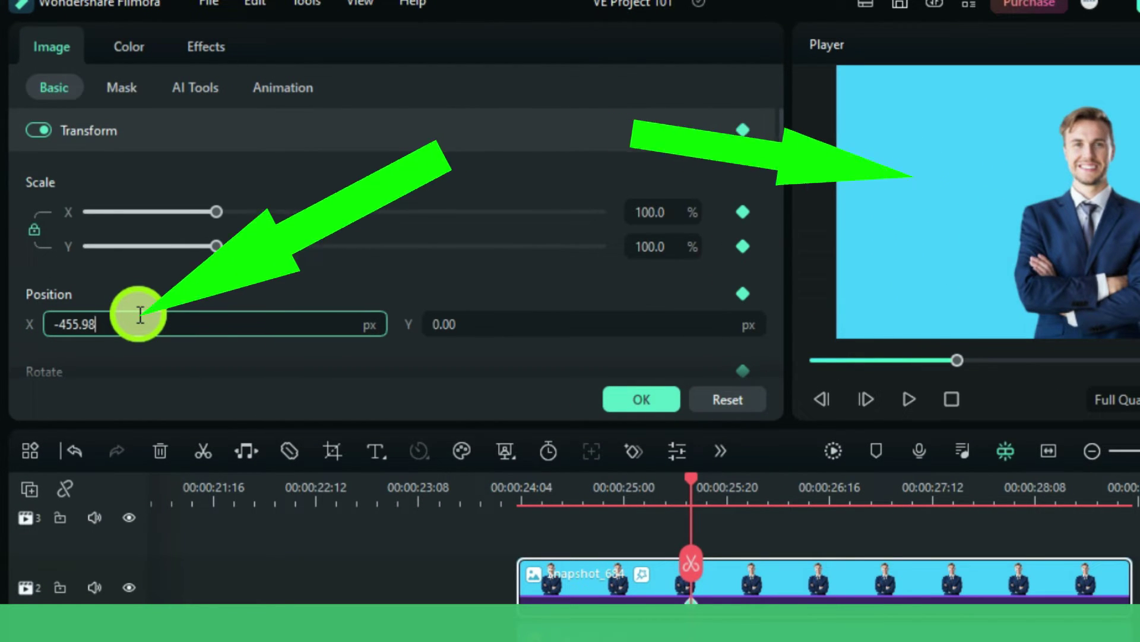
key("Return")
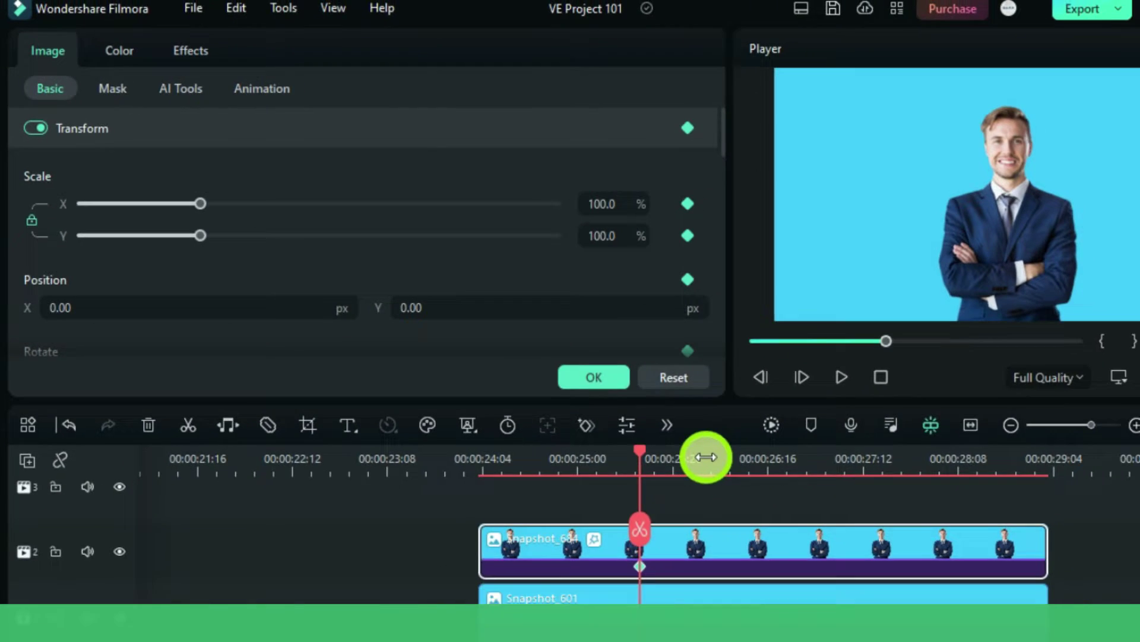
left_click(761, 496)
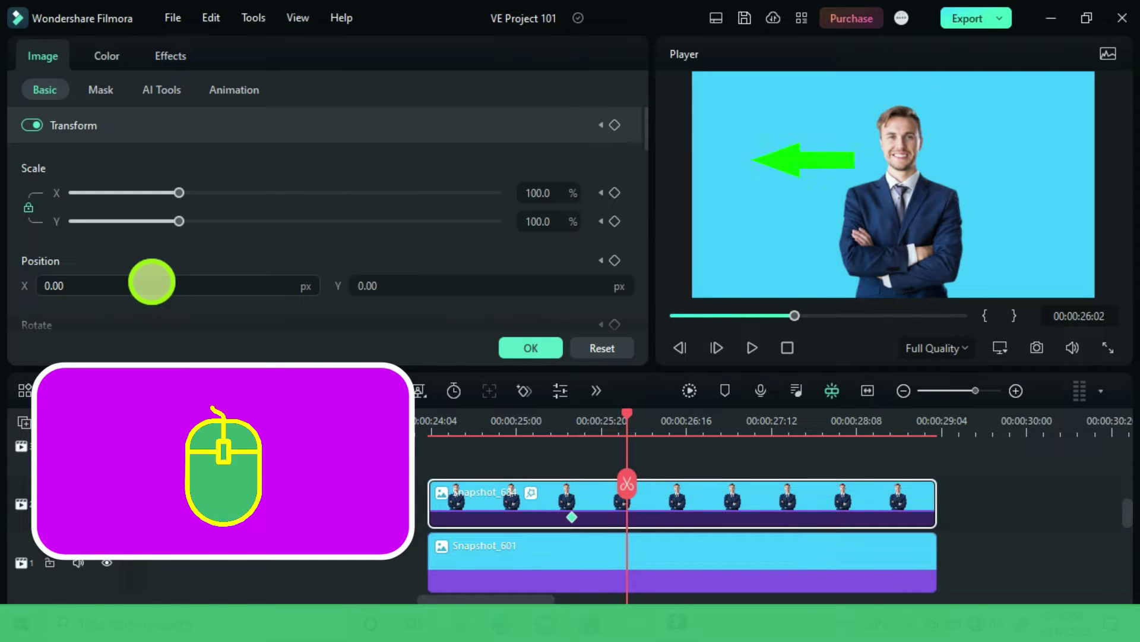
left_click_drag(137, 285, 542, 286)
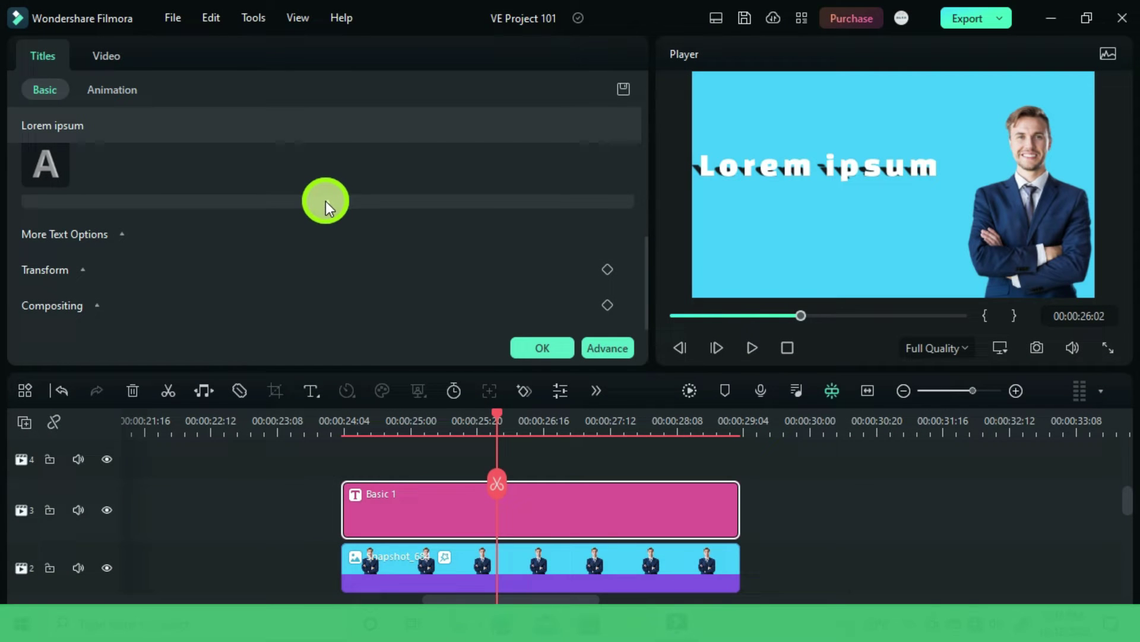
Step: Set the Lorem ipsum title's Letter Spacing to 47 under More Text Options
left_click(120, 233)
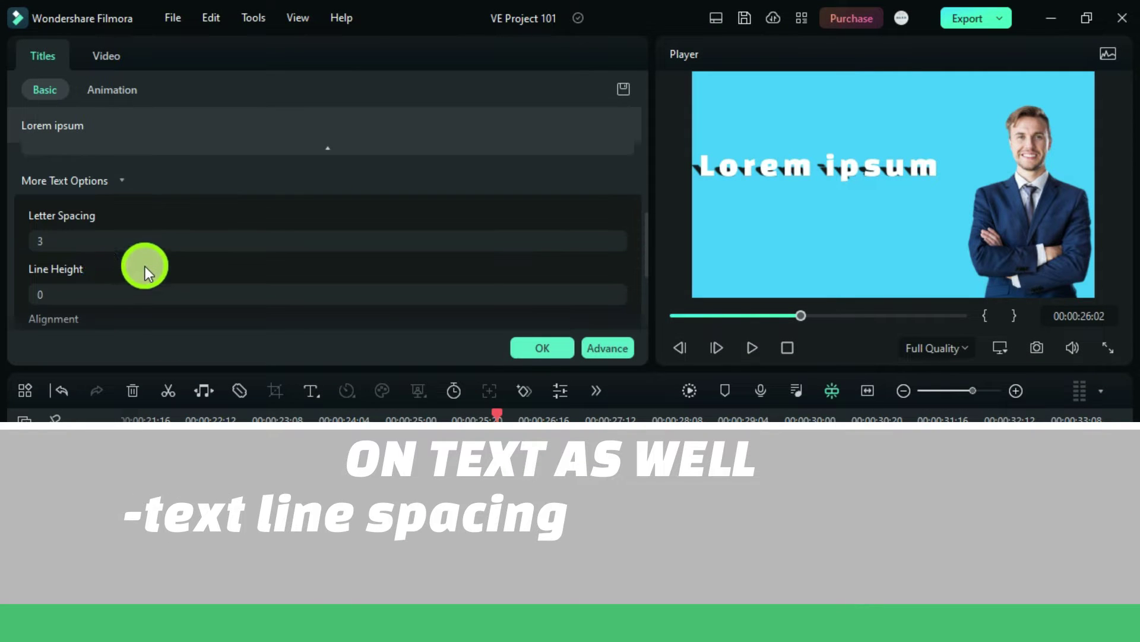
double_click(76, 241)
type("47")
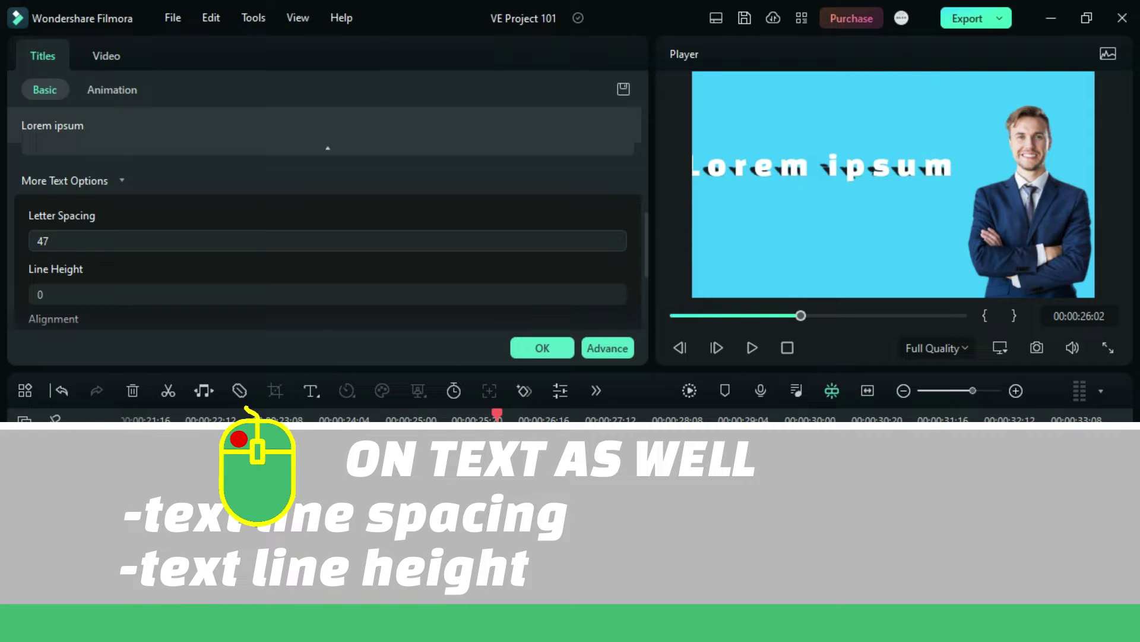
left_click(71, 239)
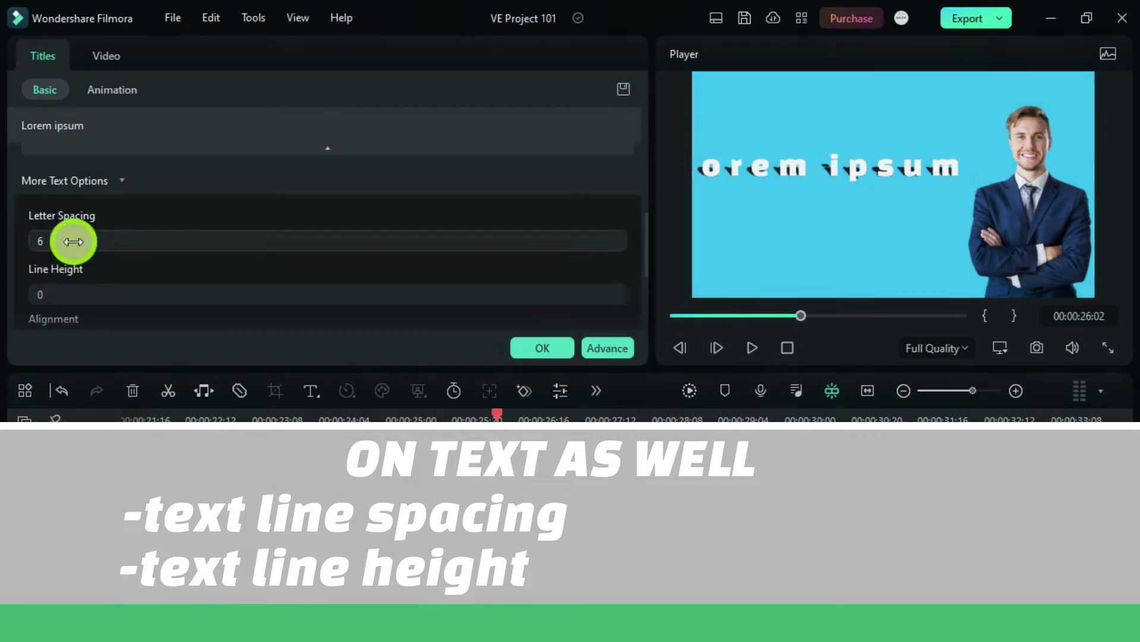
left_click(57, 285)
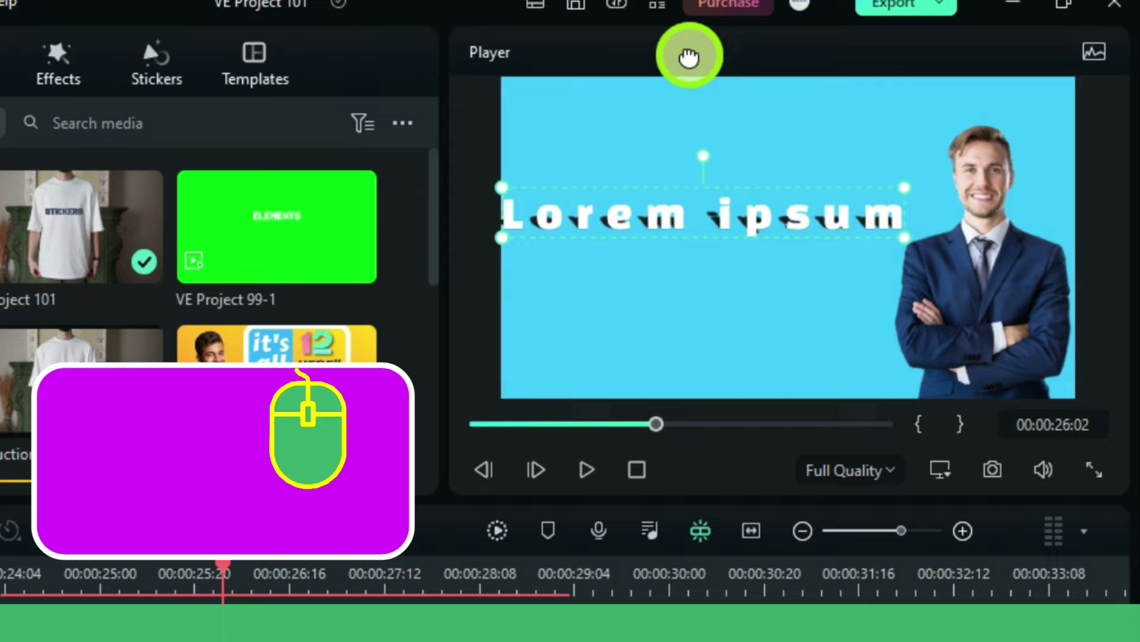
Step: Undock the Player into its own window and maximize it
left_click_drag(688, 58, 0, 261)
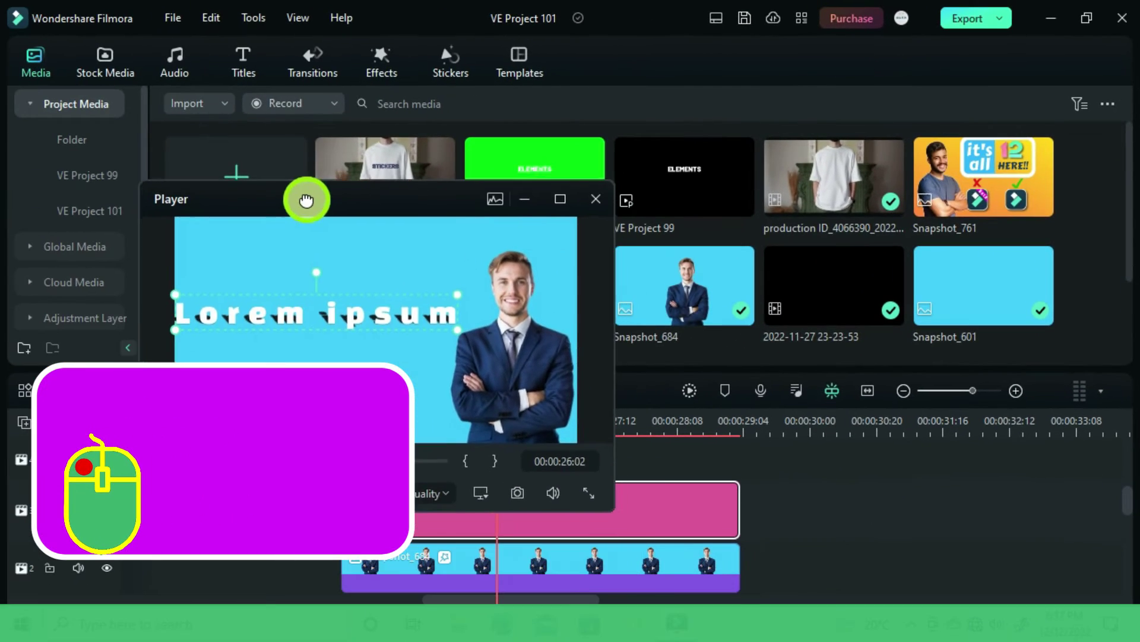
left_click_drag(306, 200, 306, 198)
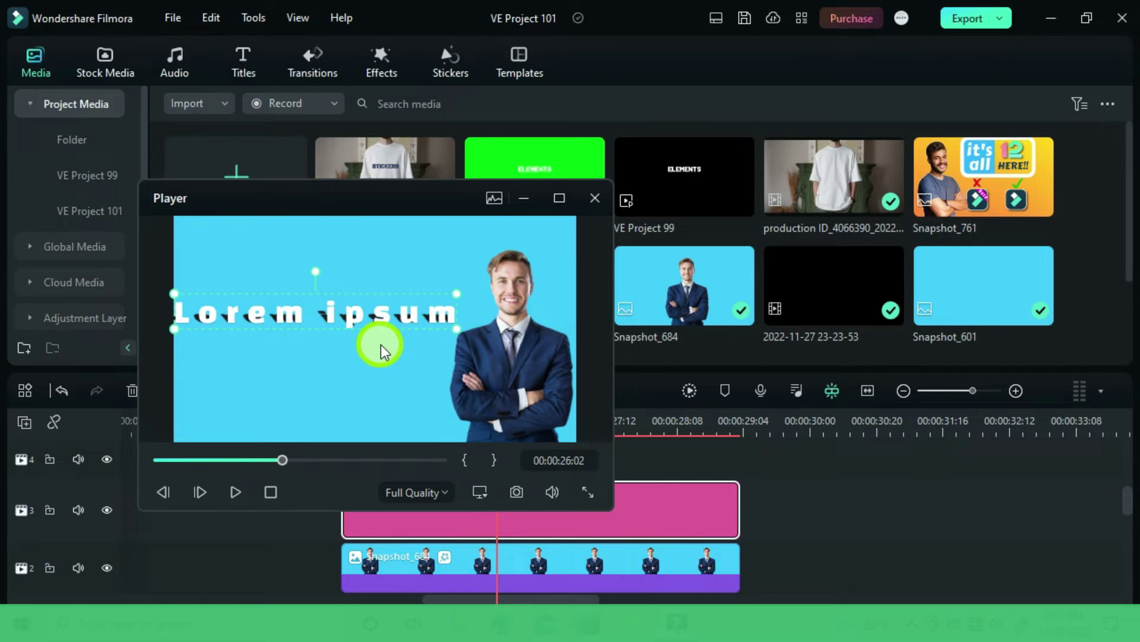
left_click(560, 198)
Step: Nudge the title slightly right and change 'Lorem' to 'Alex', then restore the editor
left_click_drag(452, 251, 482, 251)
double_click(482, 251)
key("BackSpace")
key("BackSpace")
key("BackSpace")
key("BackSpace")
key("BackSpace")
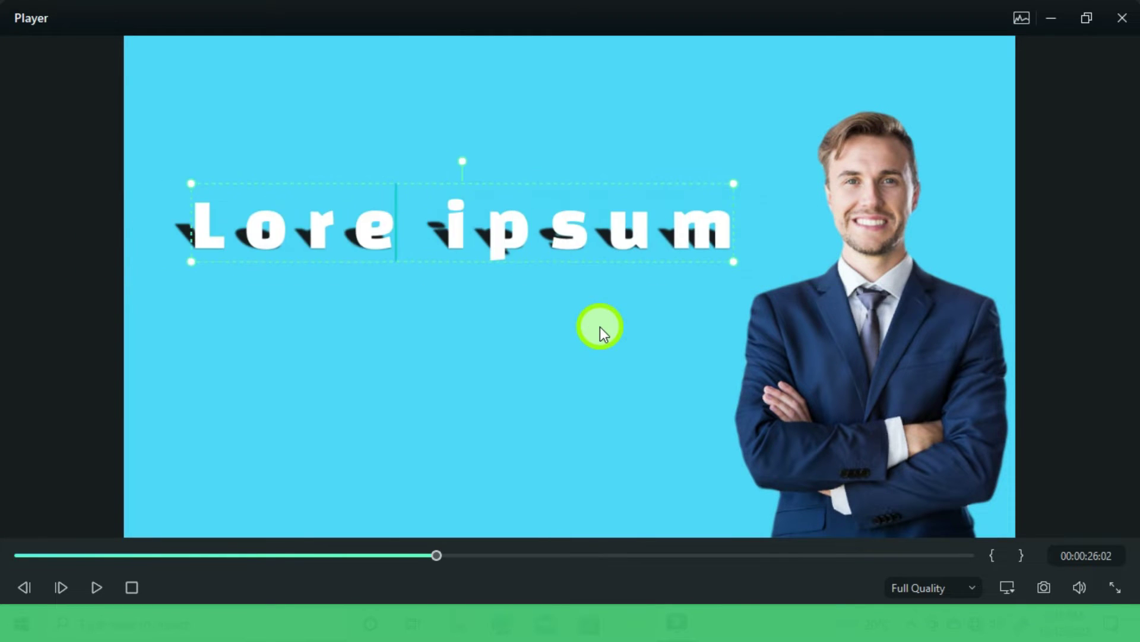
type("Alex")
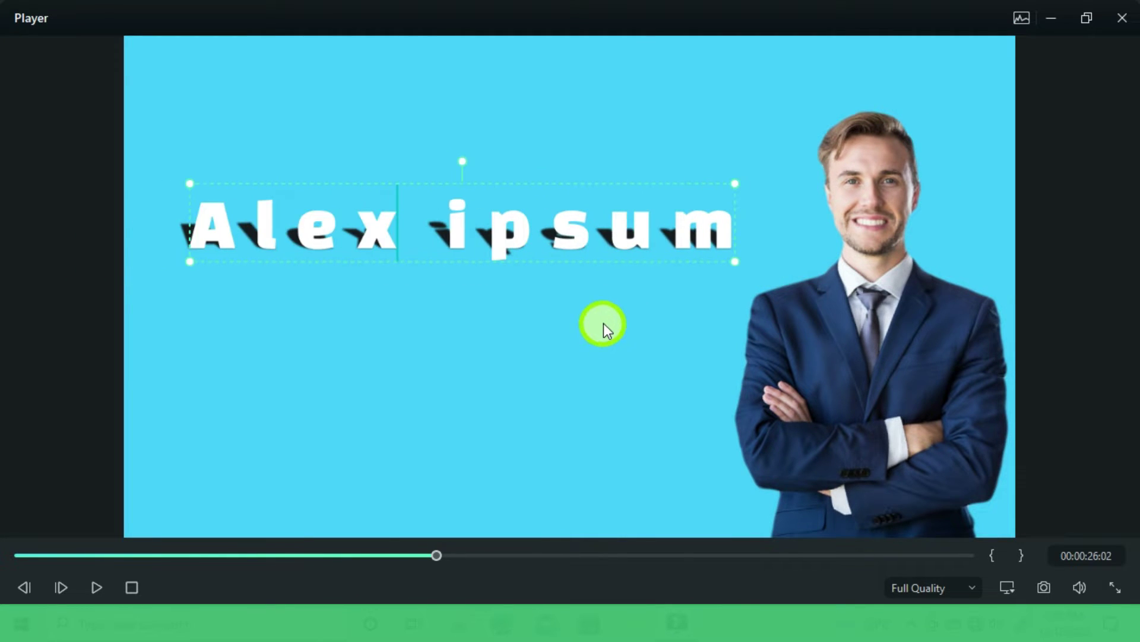
left_click(1058, 19)
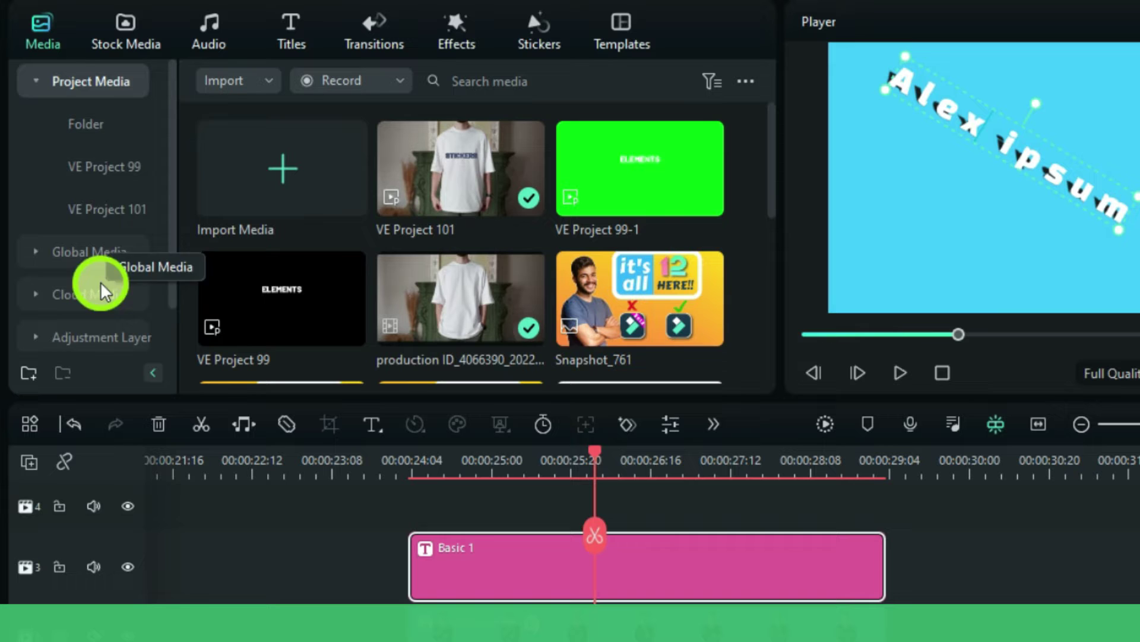
Step: Browse Stock Media's Filmstock categories to find the green solid-colour image
left_click(129, 34)
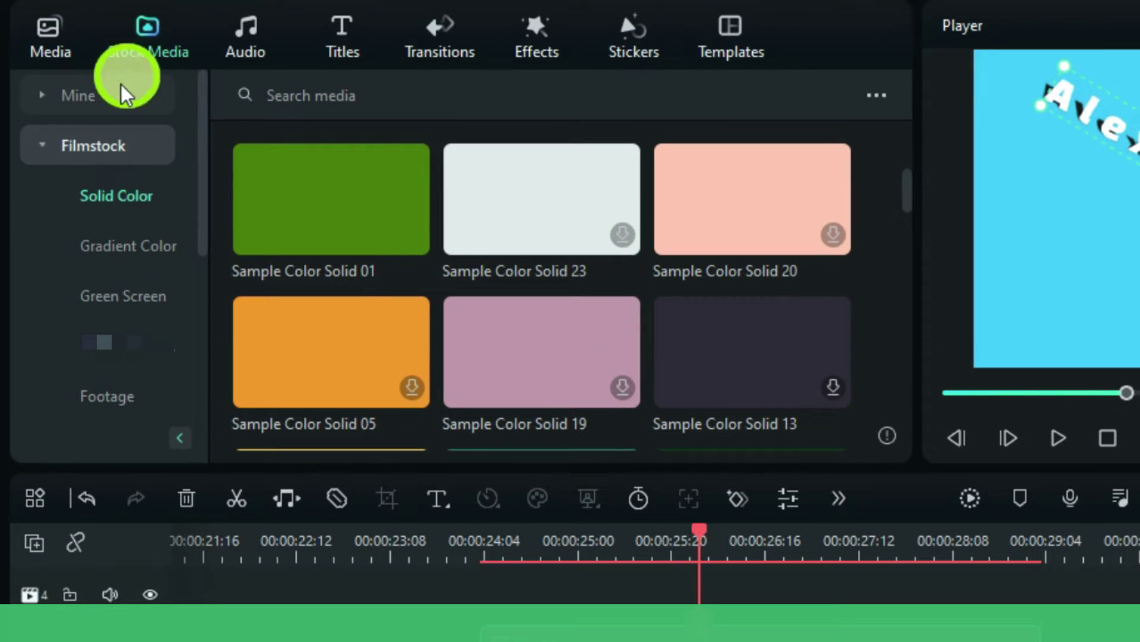
left_click(91, 142)
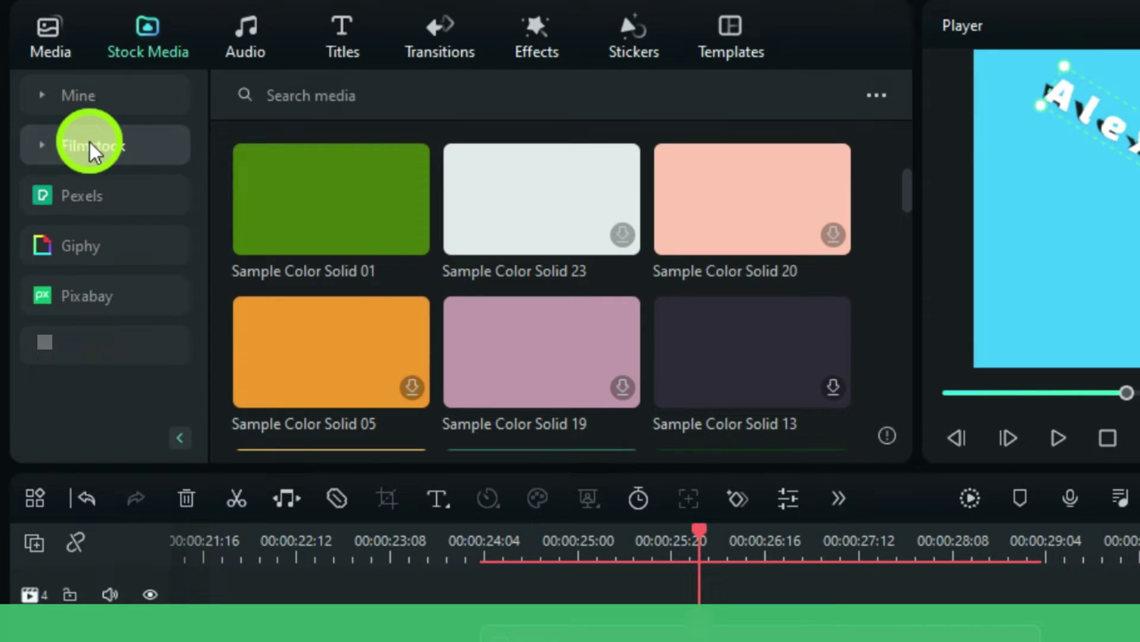
left_click(91, 143)
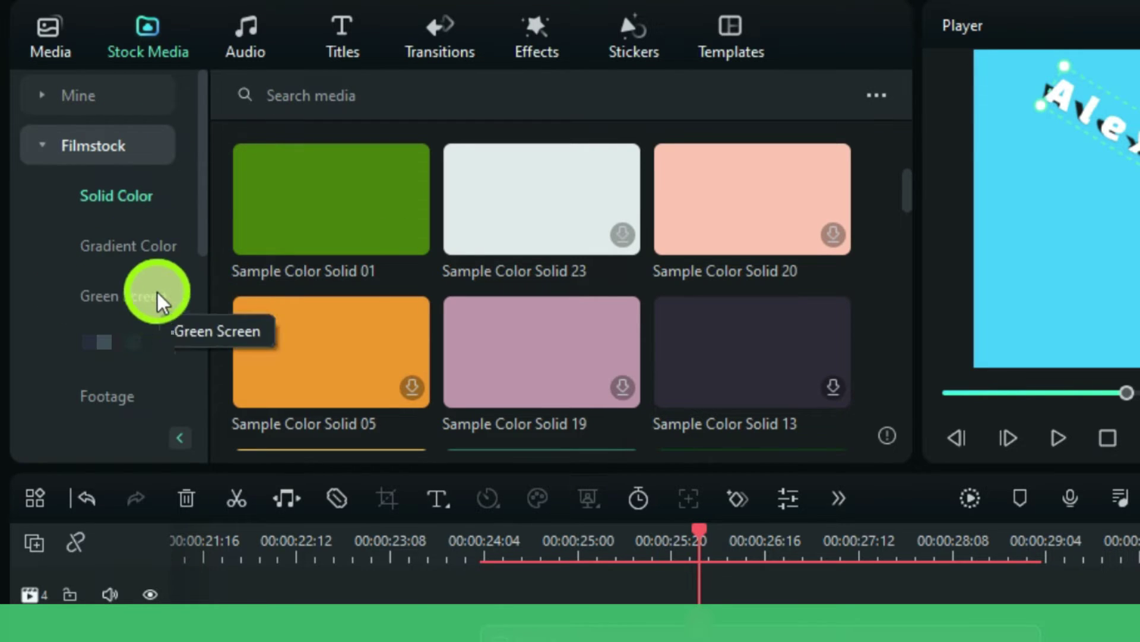
scroll(459, 241, "down", 10)
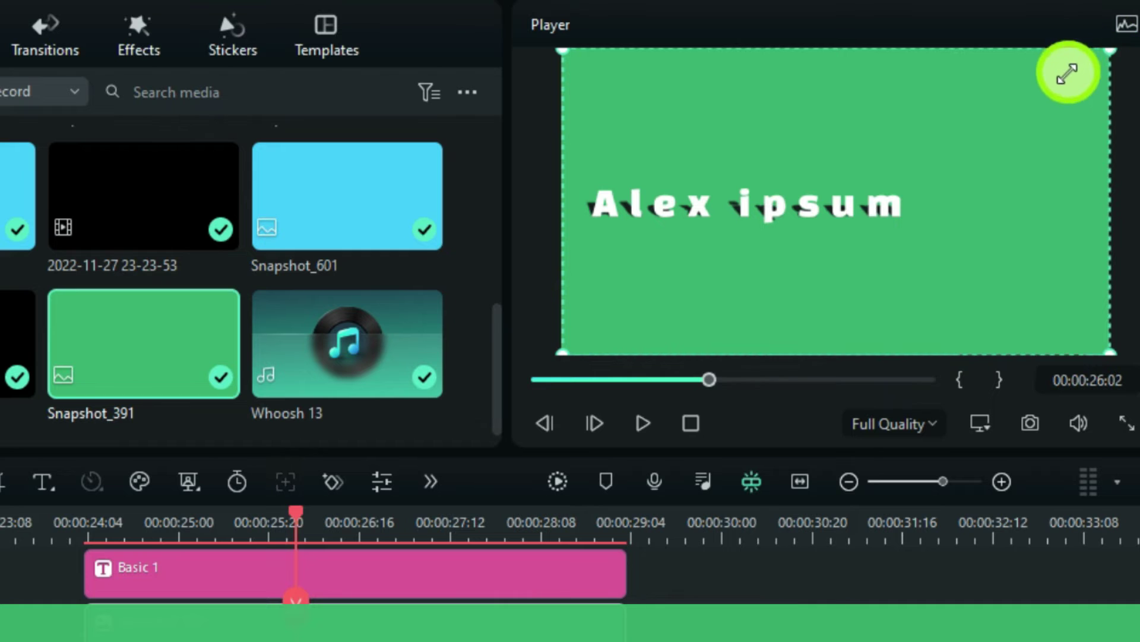
Step: Scale the green image down and shorten it into a banner behind the title
left_click_drag(1067, 73, 922, 201)
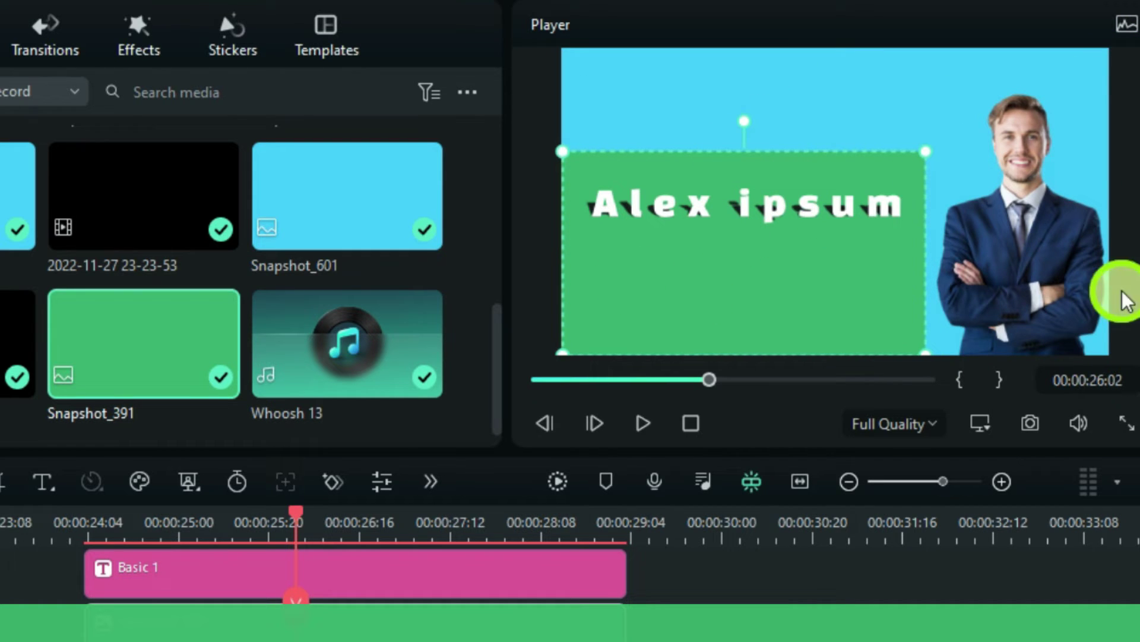
left_click(906, 332)
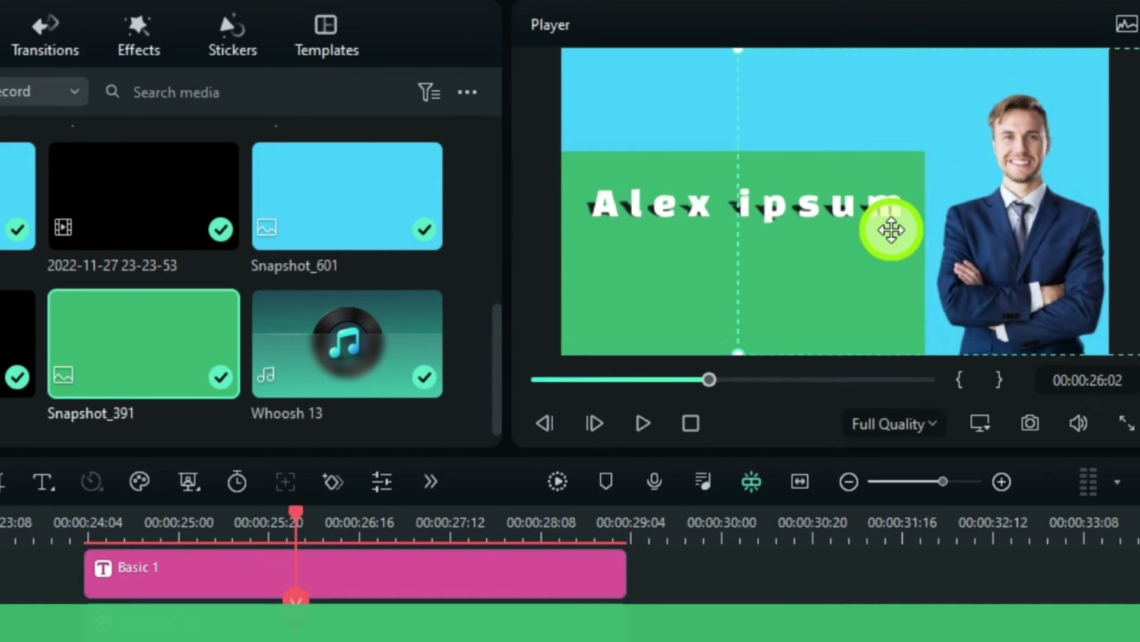
left_click(918, 347)
left_click_drag(919, 349, 904, 296)
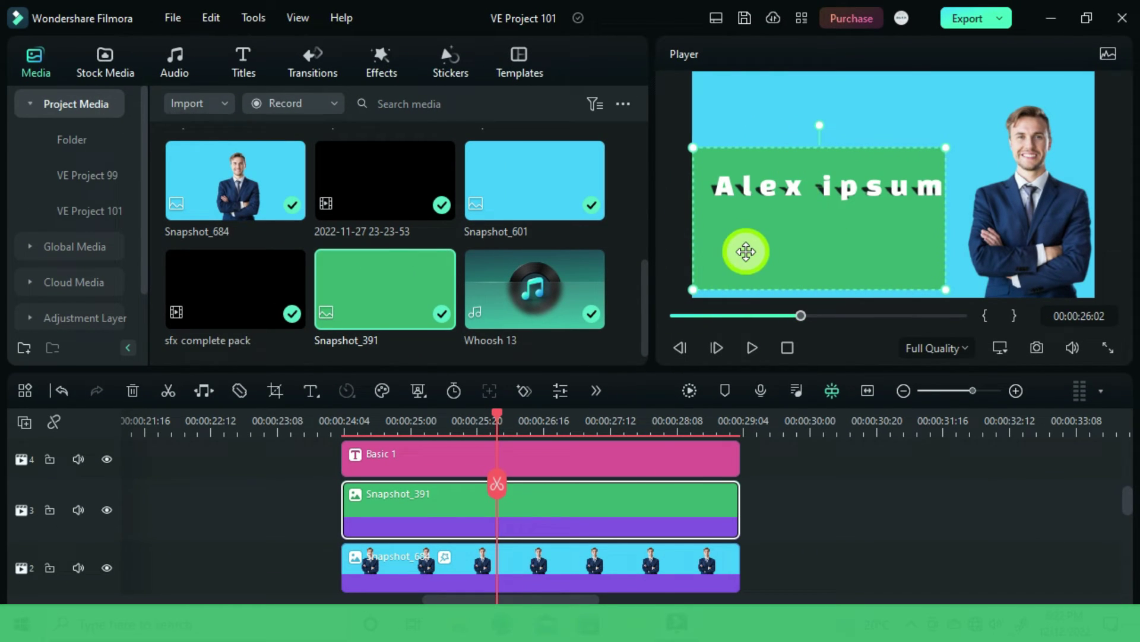
double_click(558, 514)
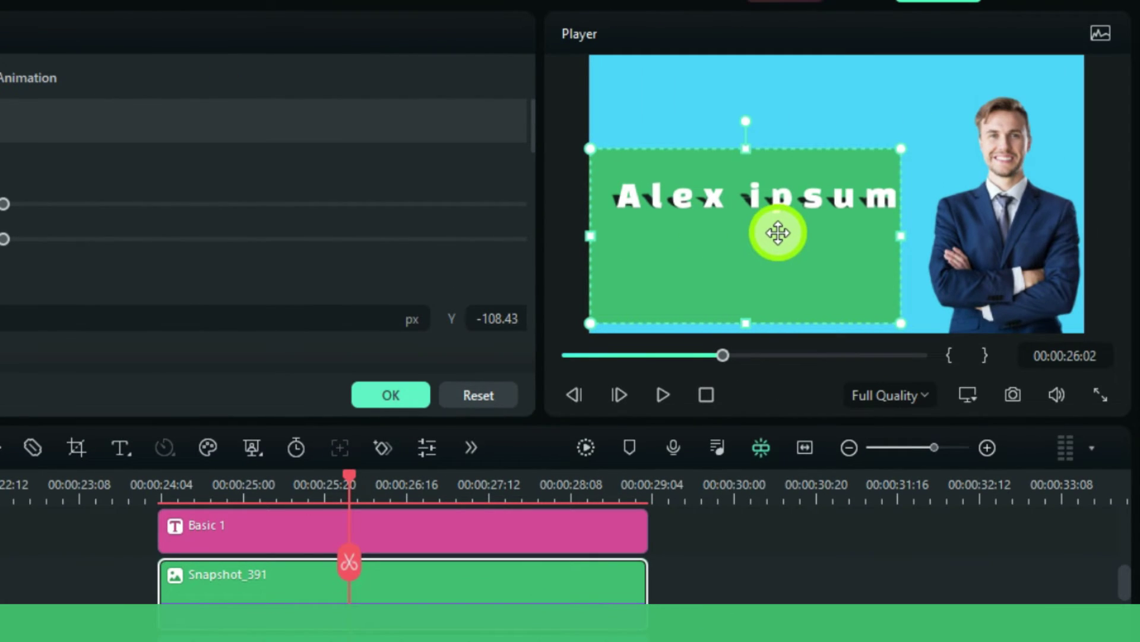
left_click_drag(754, 323, 740, 226)
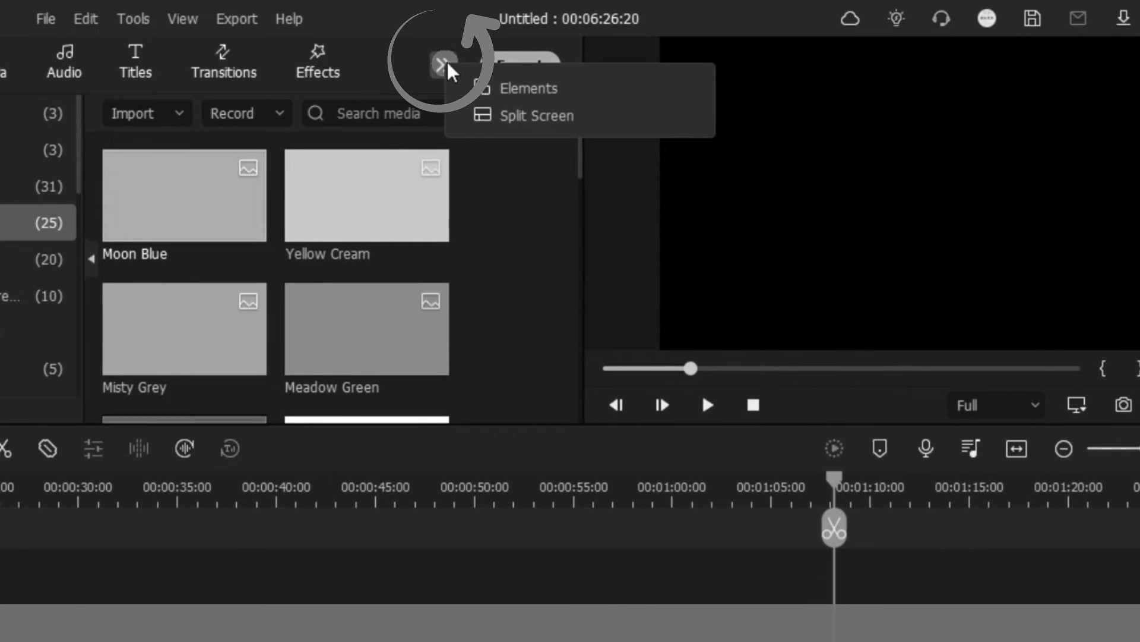
Step: Look through the Arrow elements, then preview a dark green and gold stock background
left_click(504, 89)
scroll(95, 238, "down", 3)
left_click(90, 261)
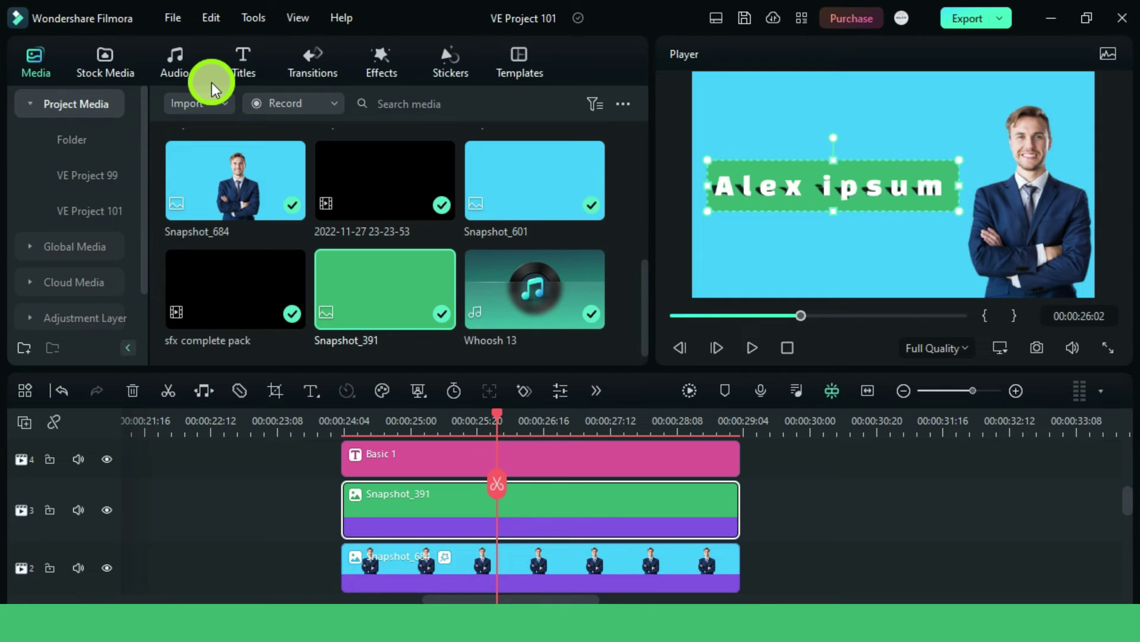
left_click(94, 70)
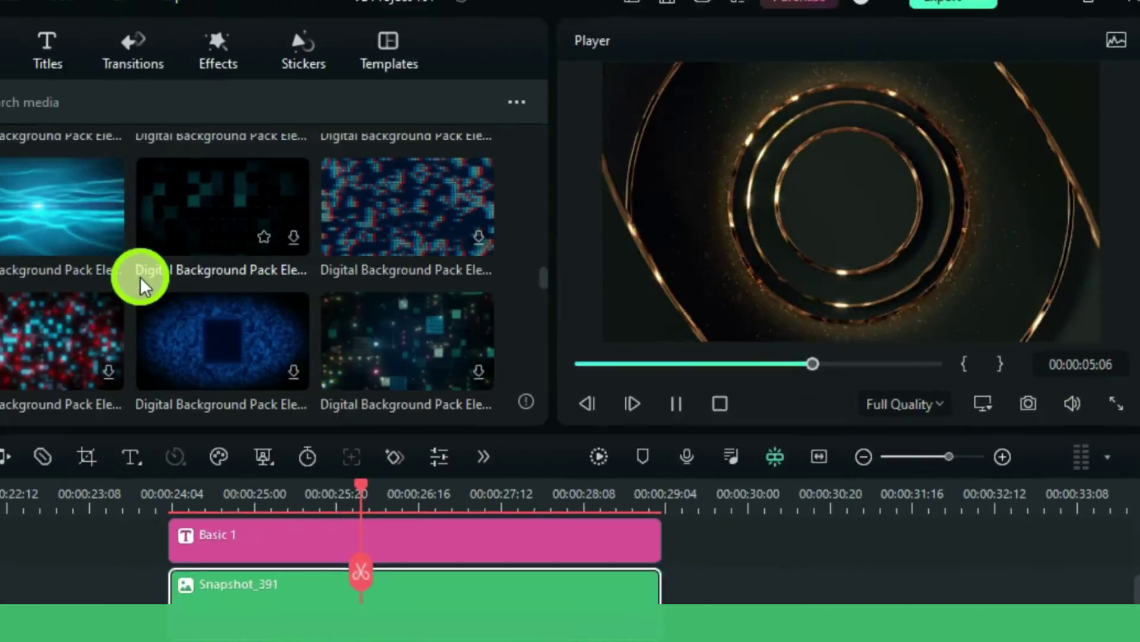
scroll(306, 236, "up", 2)
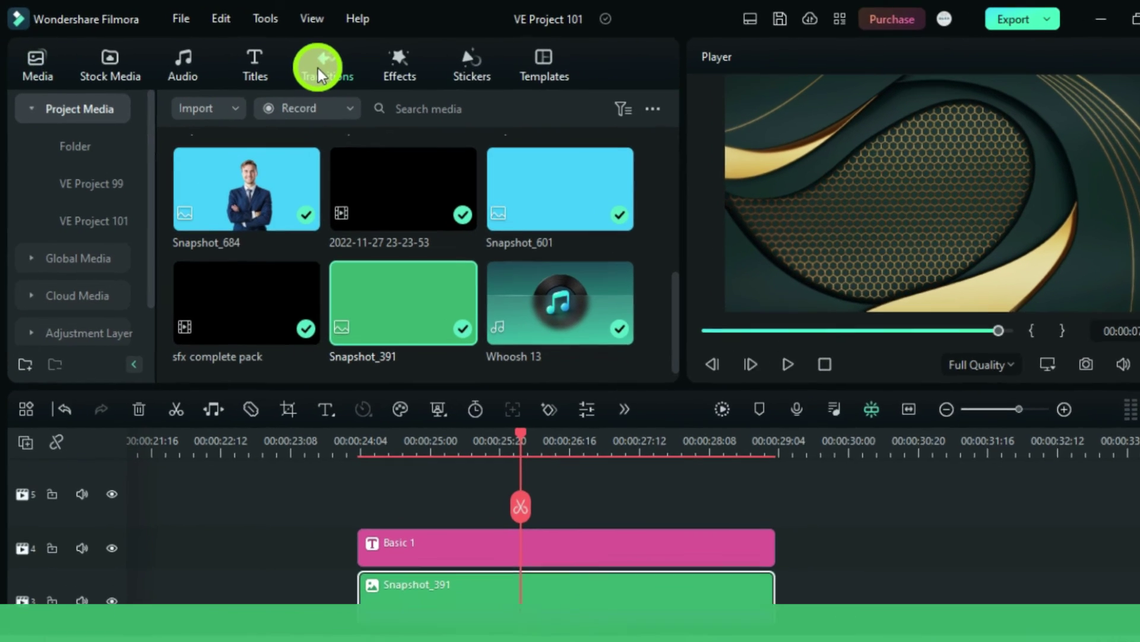
Step: Show the Vertical category in the Transitions library and scroll through its transitions
left_click(303, 67)
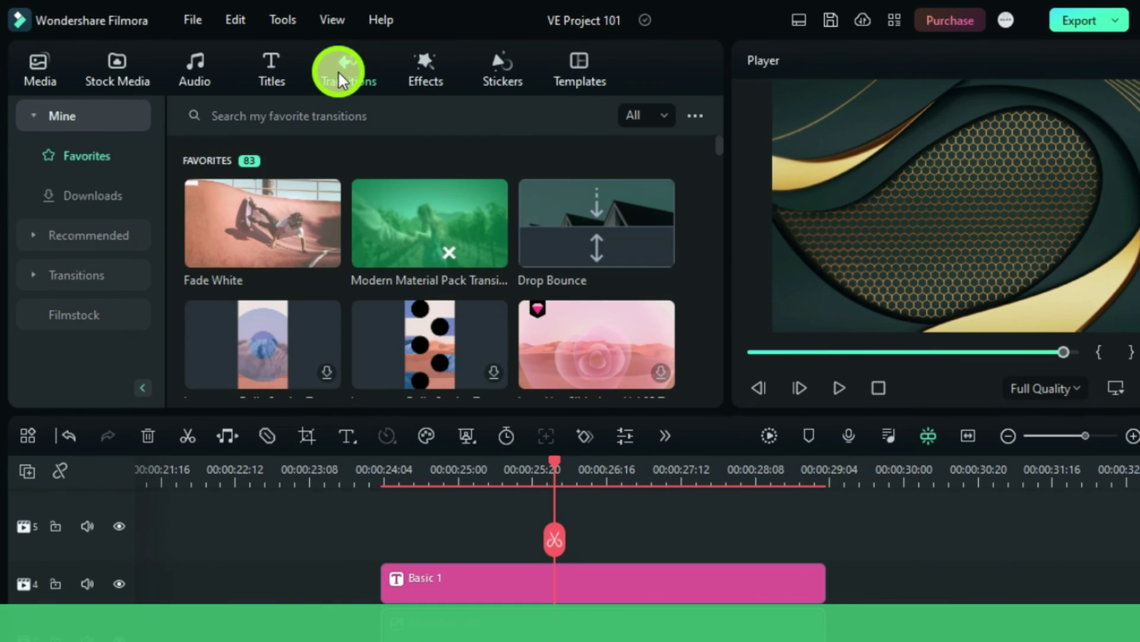
left_click(92, 275)
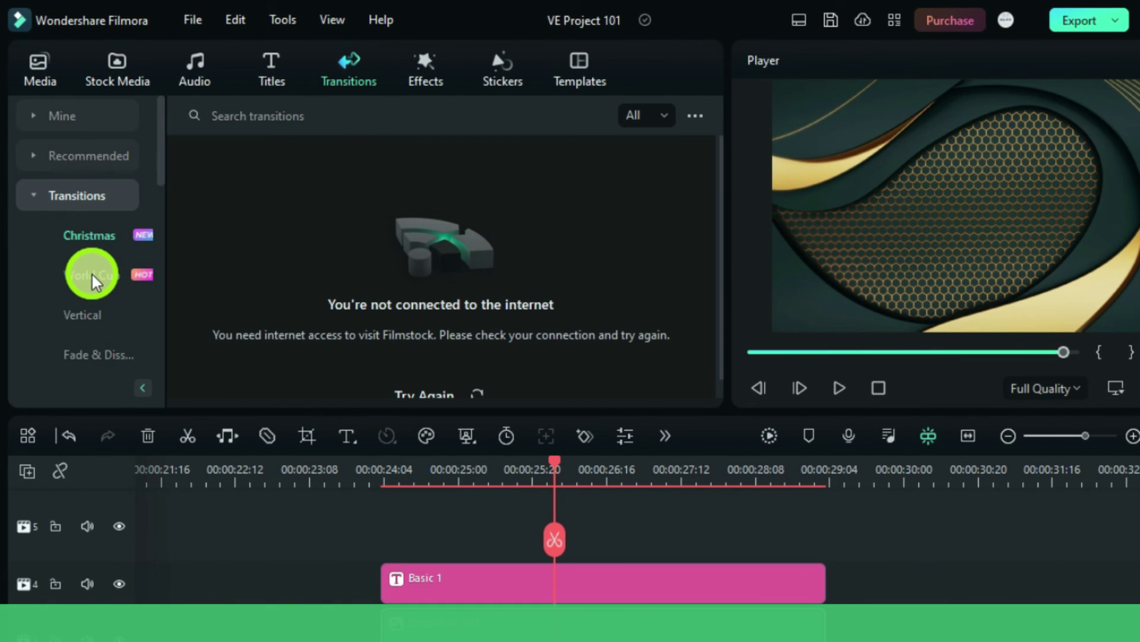
left_click(84, 315)
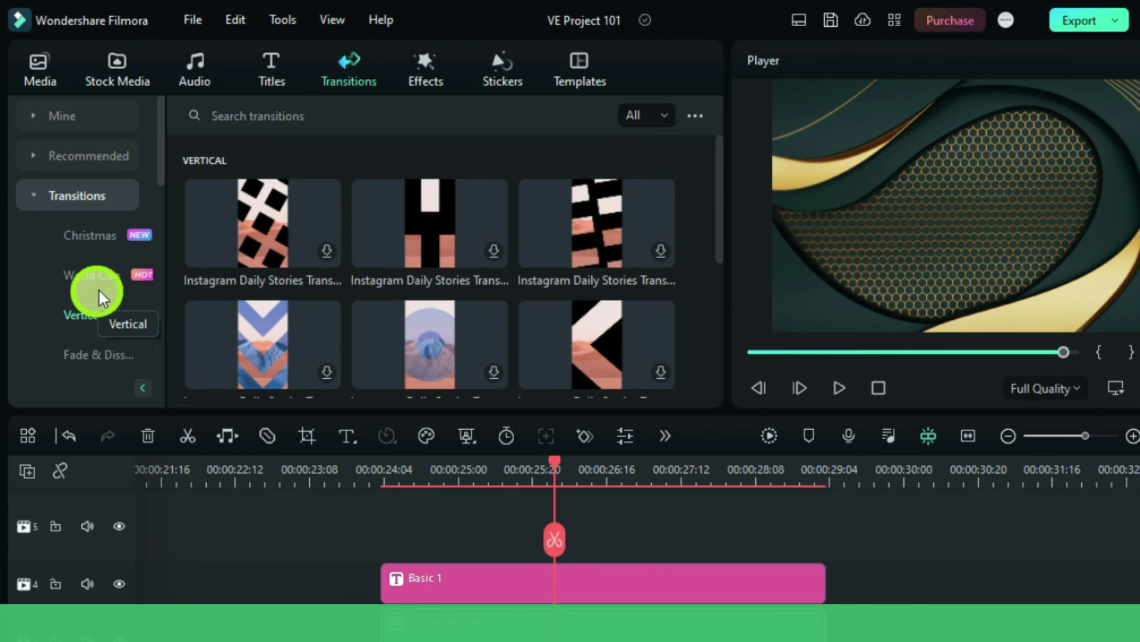
scroll(423, 284, "down", 3)
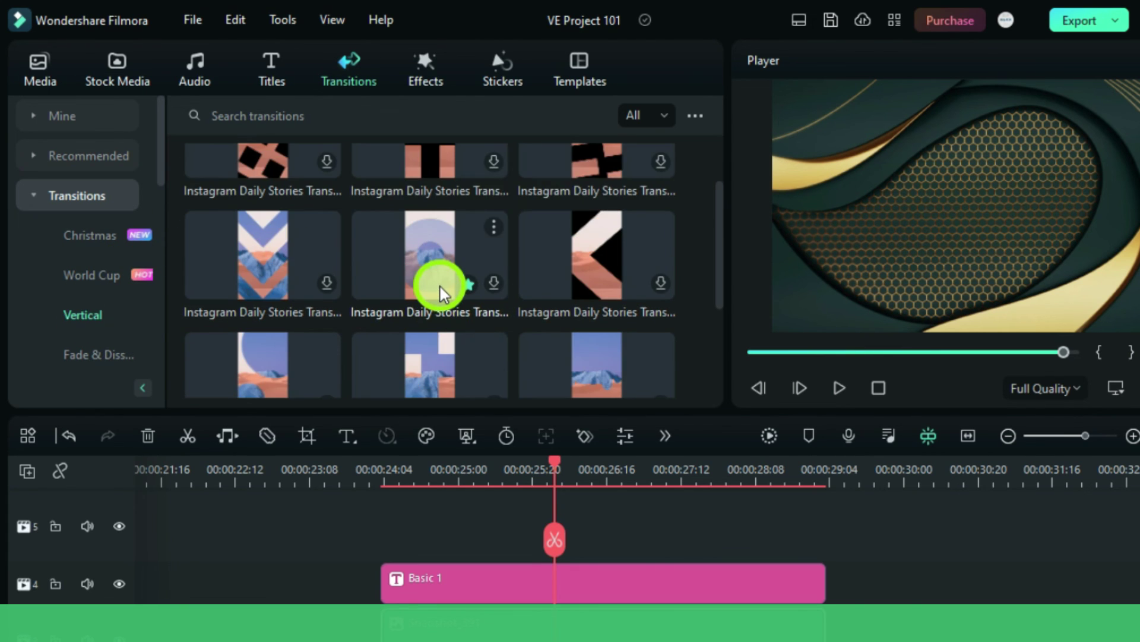